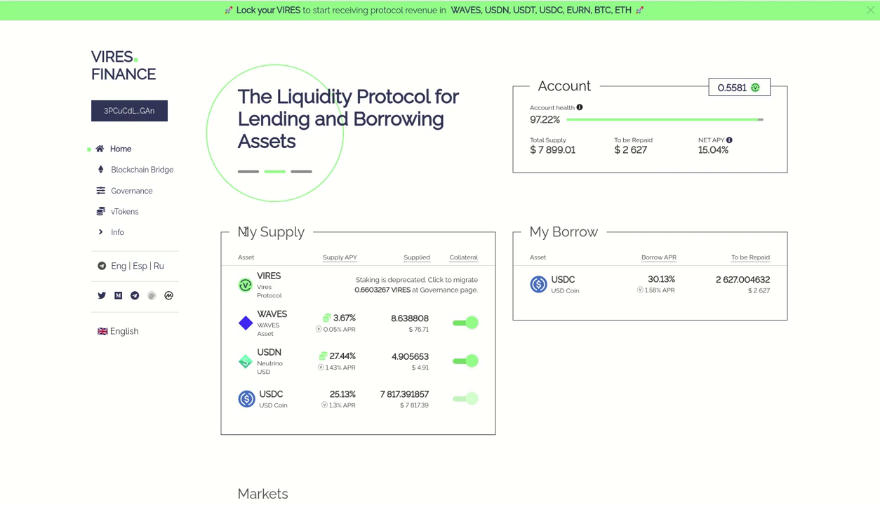
click(129, 175)
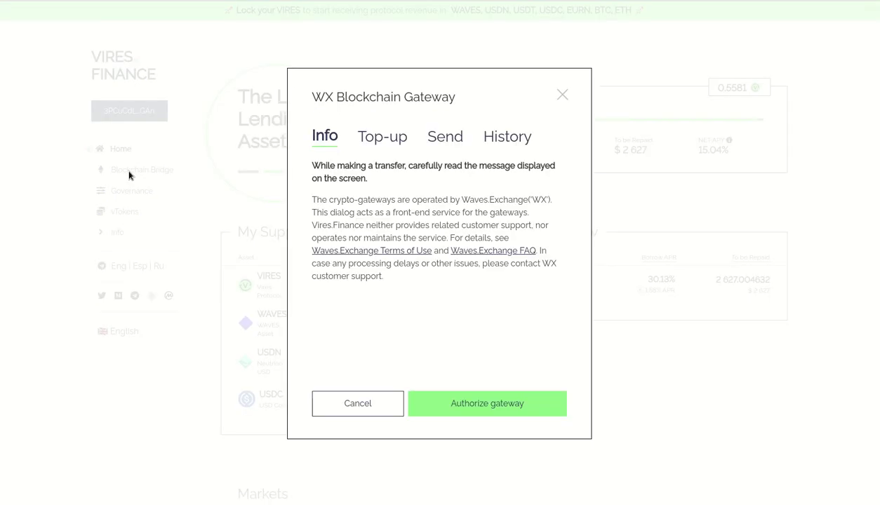
click(379, 139)
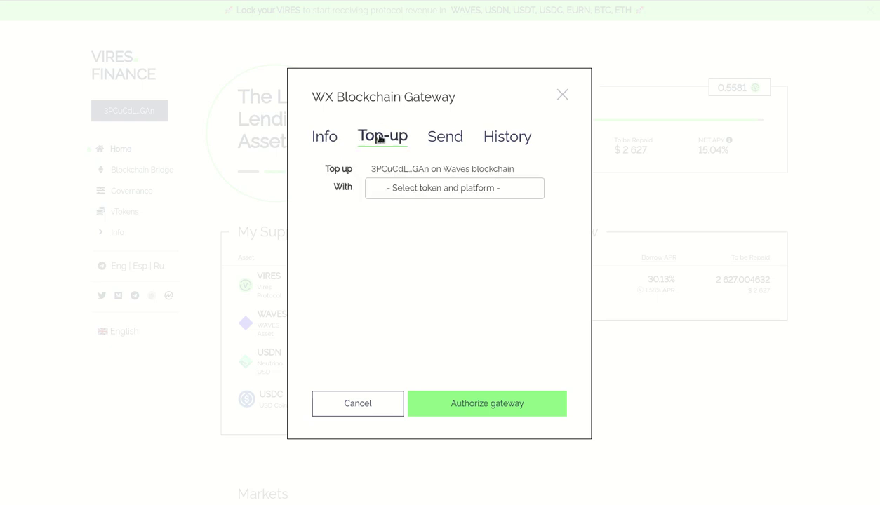
click(405, 186)
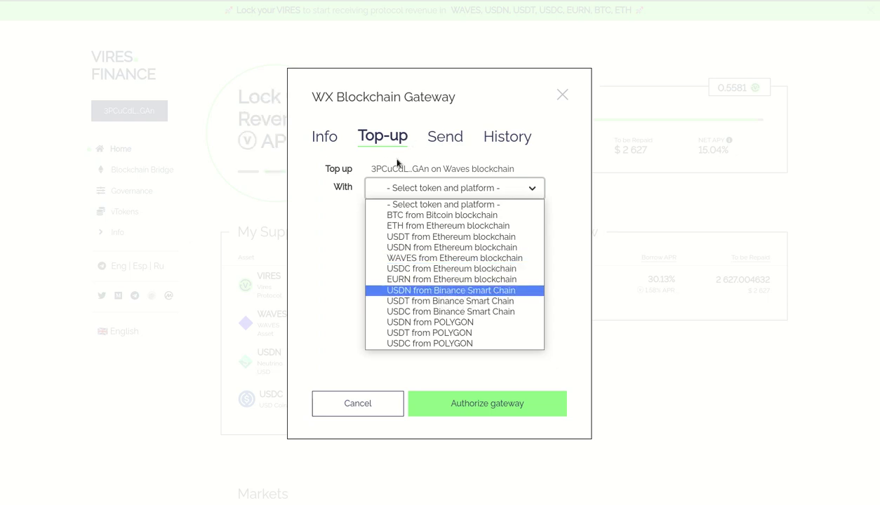
click(334, 294)
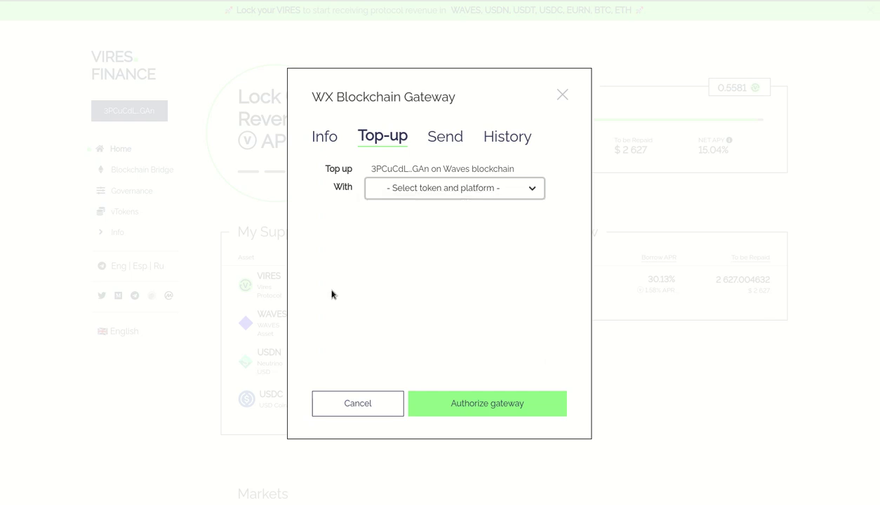
click(562, 94)
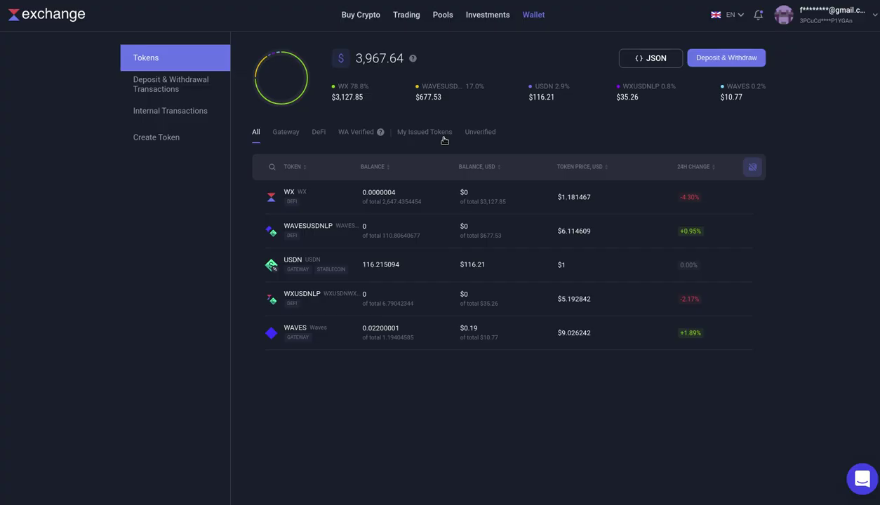
Go to WX Exchange's Spot trading page from the Trading menu.
mouse_move(407, 18)
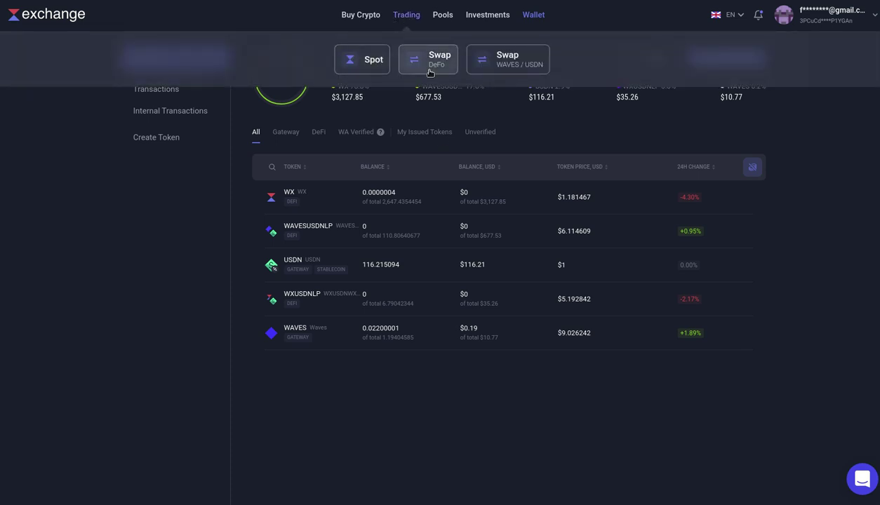
click(372, 66)
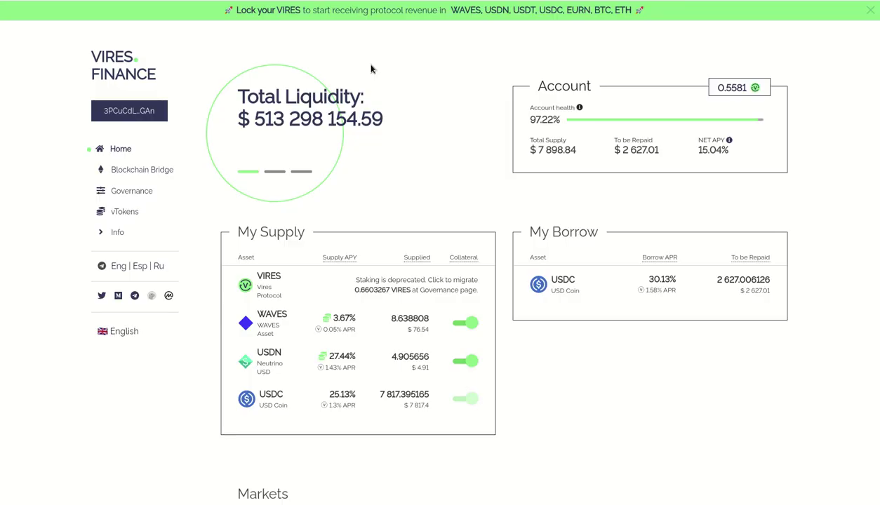
Log out of the connected Vires Finance account and begin connecting a new wallet.
click(139, 116)
click(143, 196)
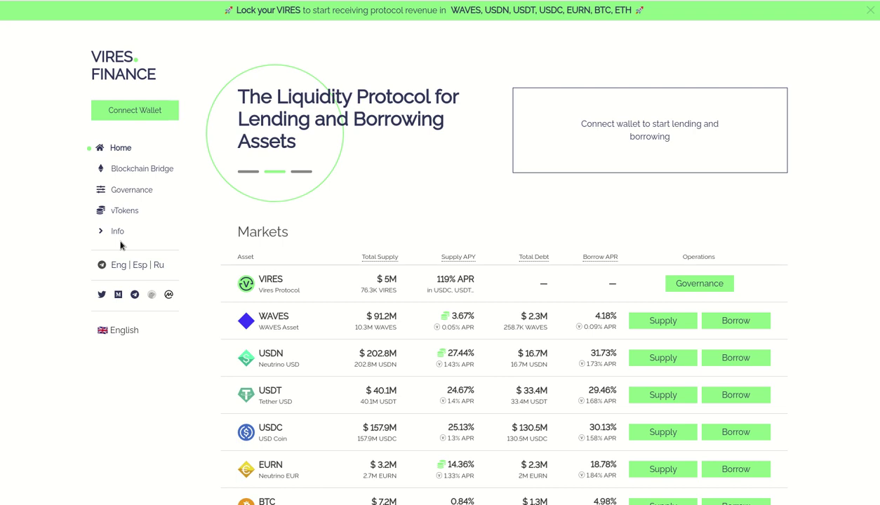
click(134, 111)
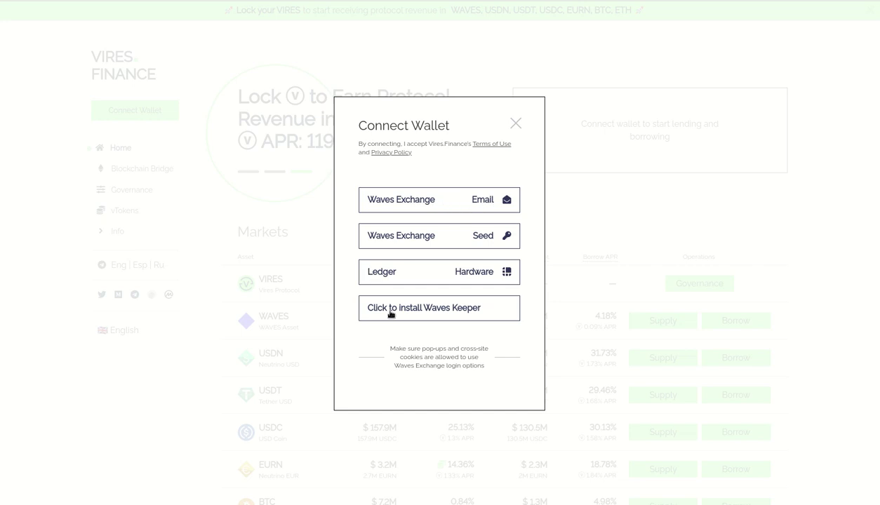
Choose Waves Exchange Email sign-in and solve the slider captcha puzzle.
click(487, 202)
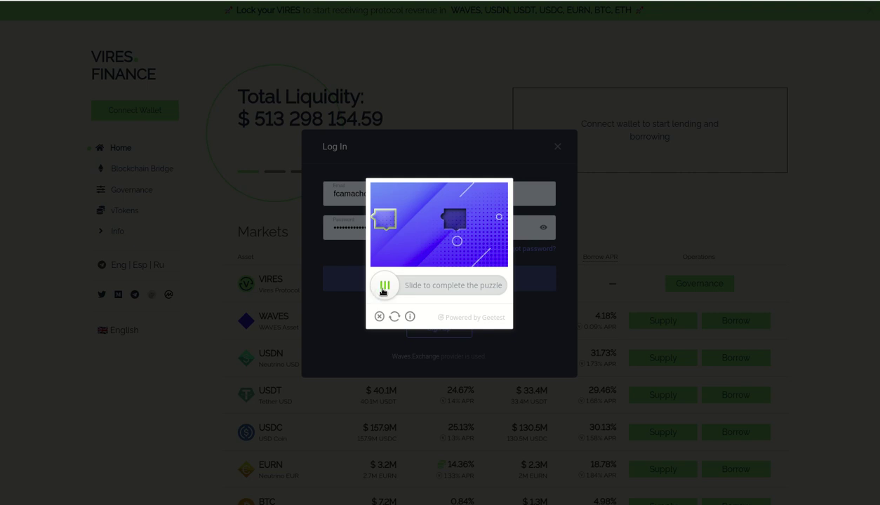
drag(378, 290, 457, 288)
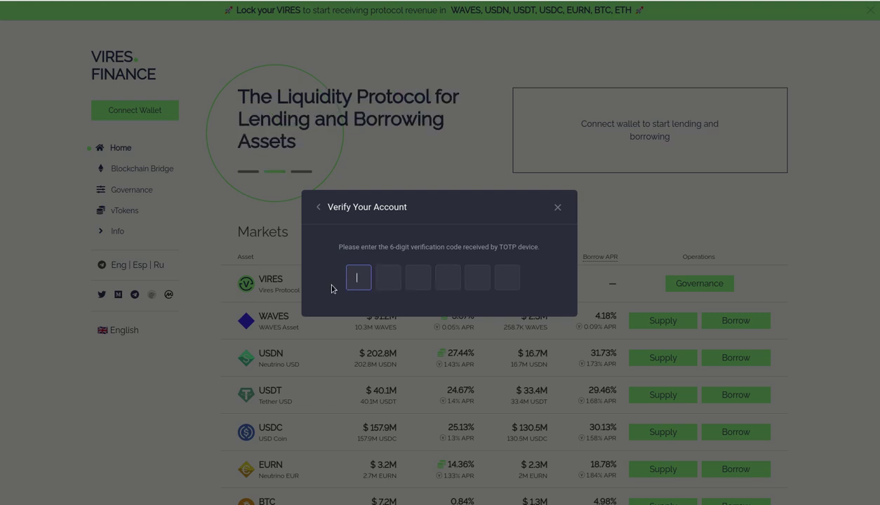
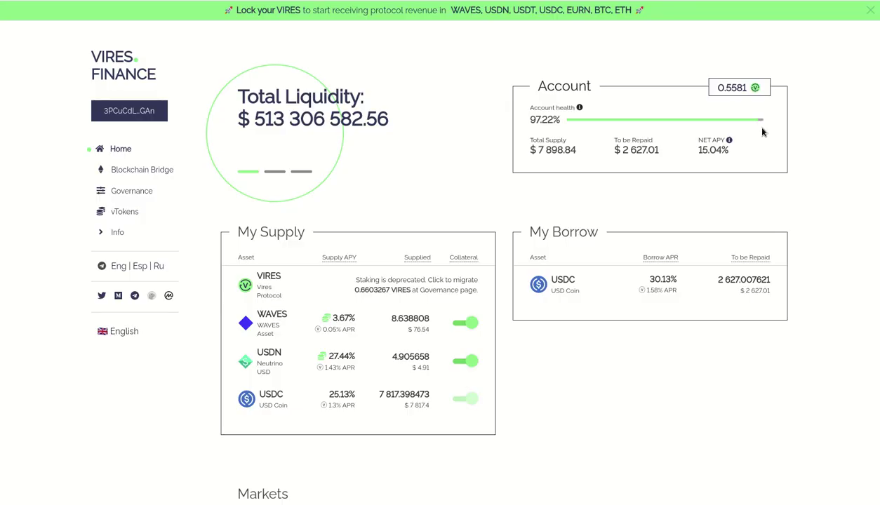
Enter the 6-digit TOTP verification code in the Verify Your Account boxes.
click(141, 170)
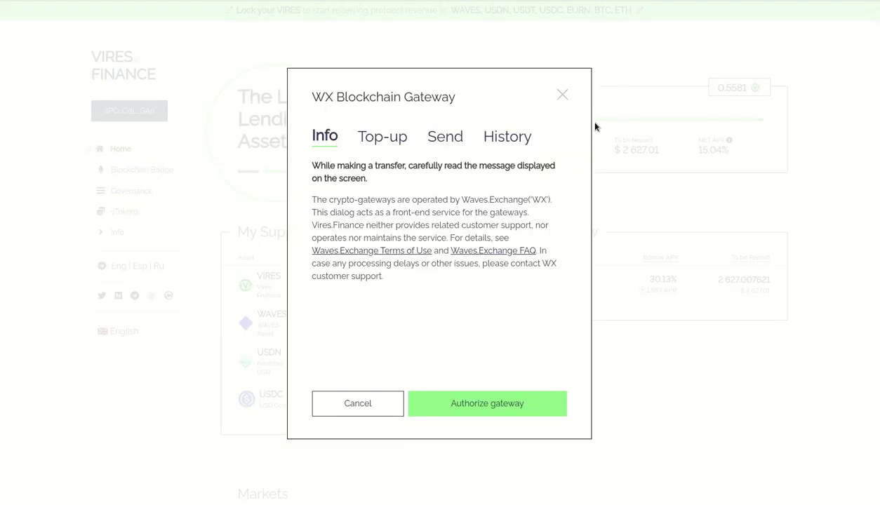
click(563, 94)
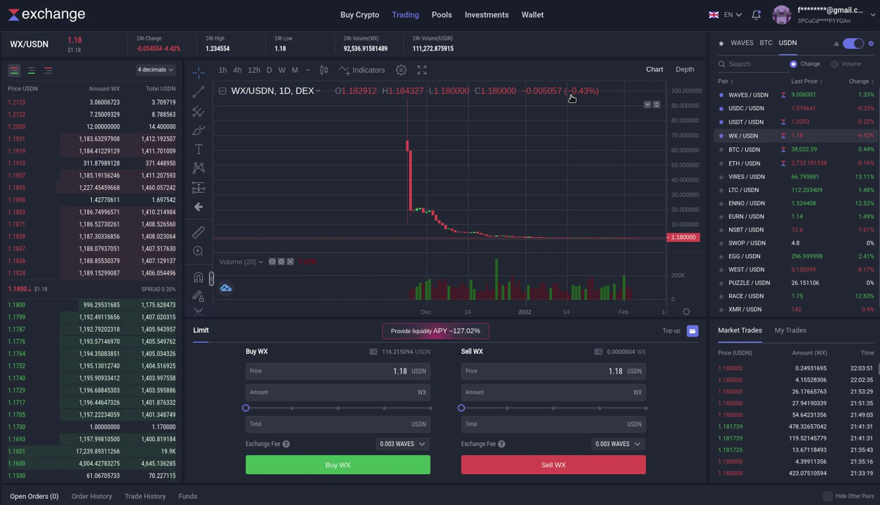
Show the wallet's Deposit & Withdrawal Transactions history.
click(555, 16)
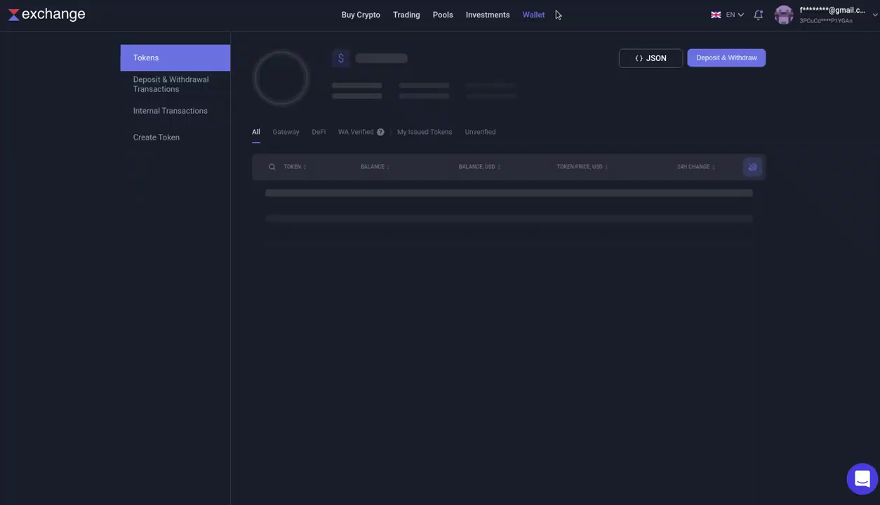
mouse_move(524, 15)
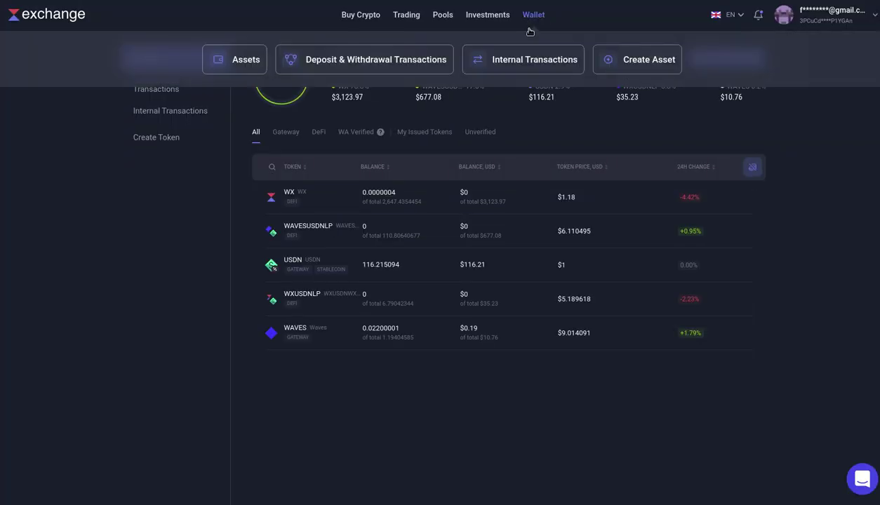
click(420, 60)
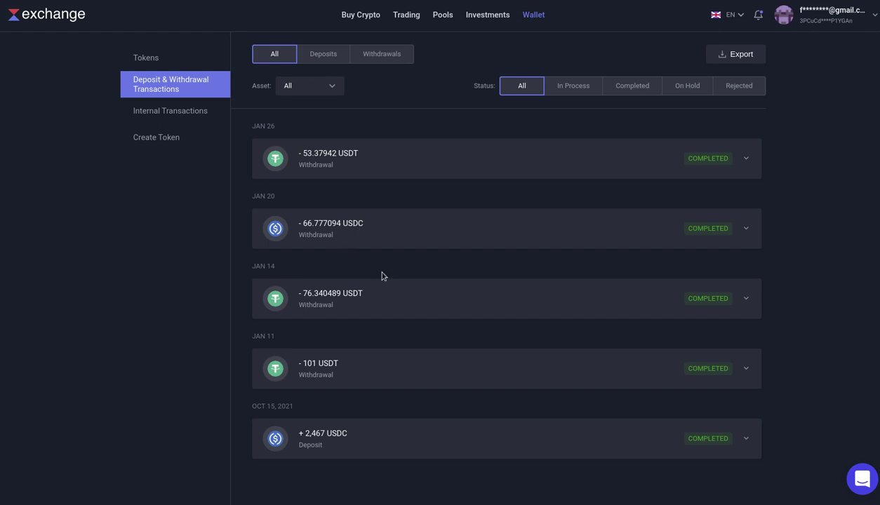
Filter the transaction history to the WAVES asset on the Deposits tab.
click(310, 87)
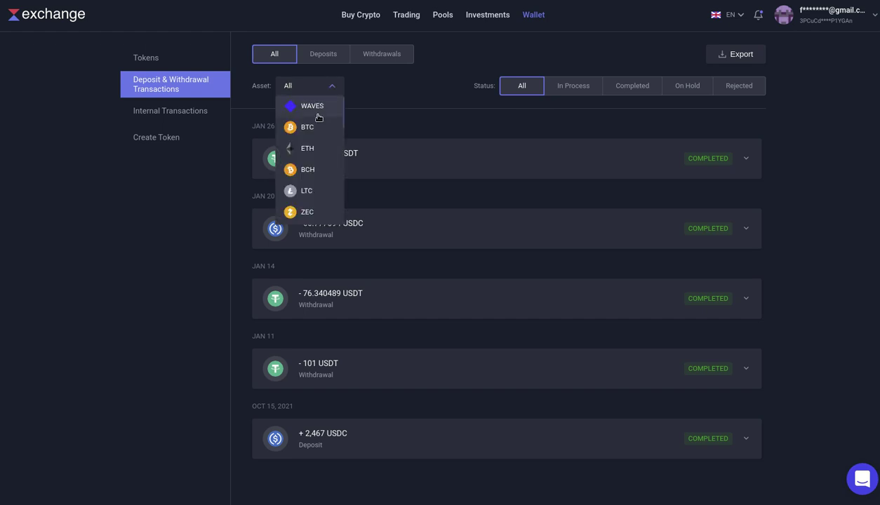
click(317, 111)
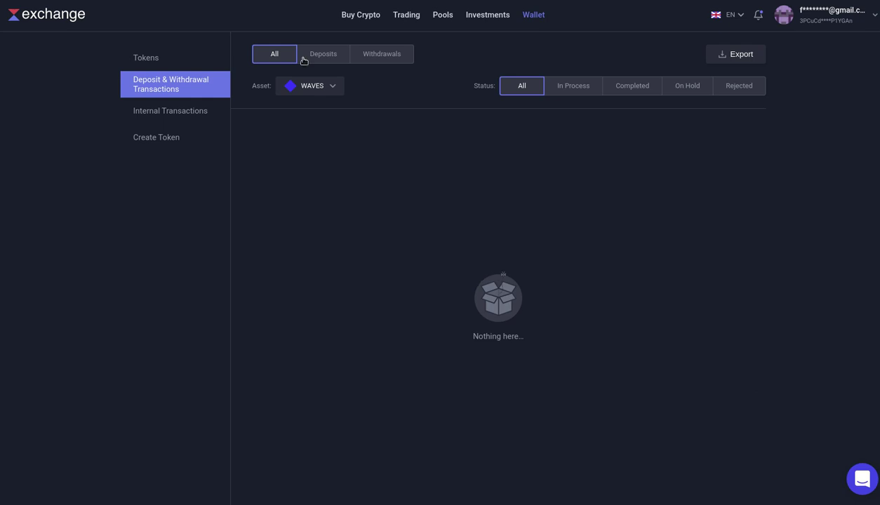
click(338, 55)
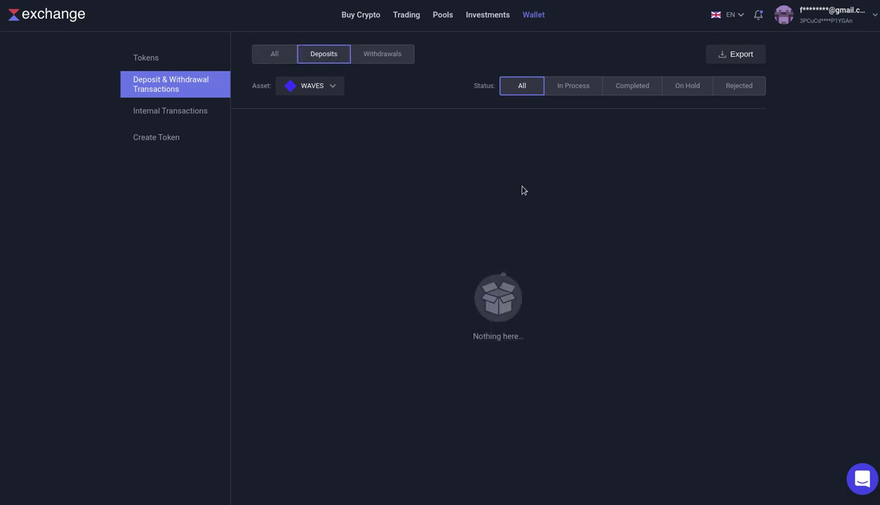
mouse_move(398, 15)
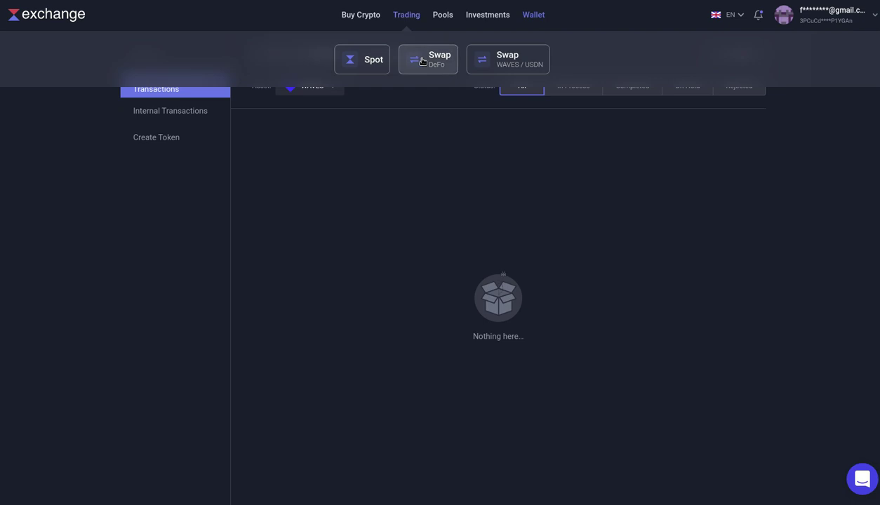
Visit the Swap DeFo stablecoin page, then switch to Spot trading.
click(422, 62)
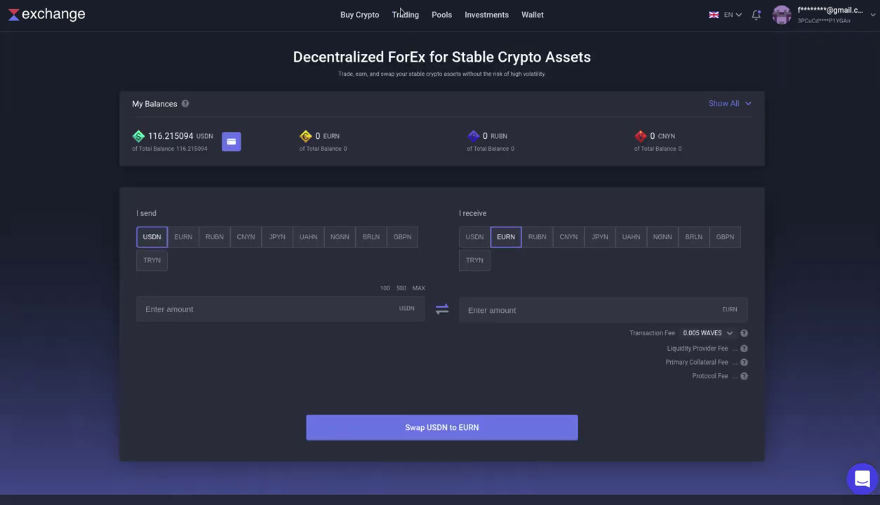
mouse_move(397, 14)
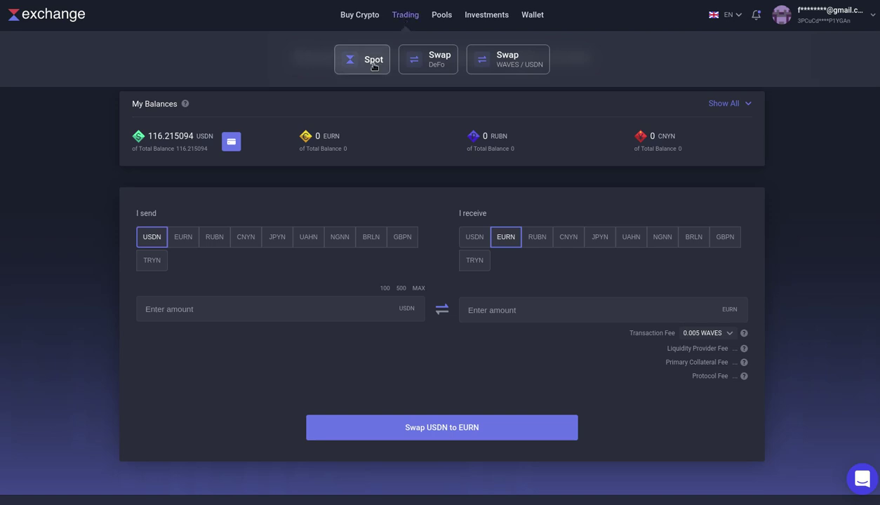
click(374, 67)
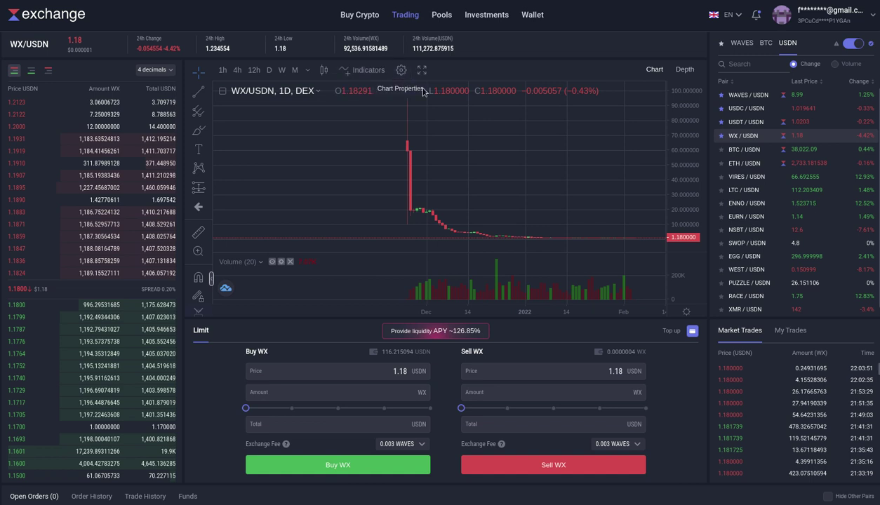
View the WAVES/USDN, USDC/USDN and USDT/USDN trading pairs in turn.
click(756, 100)
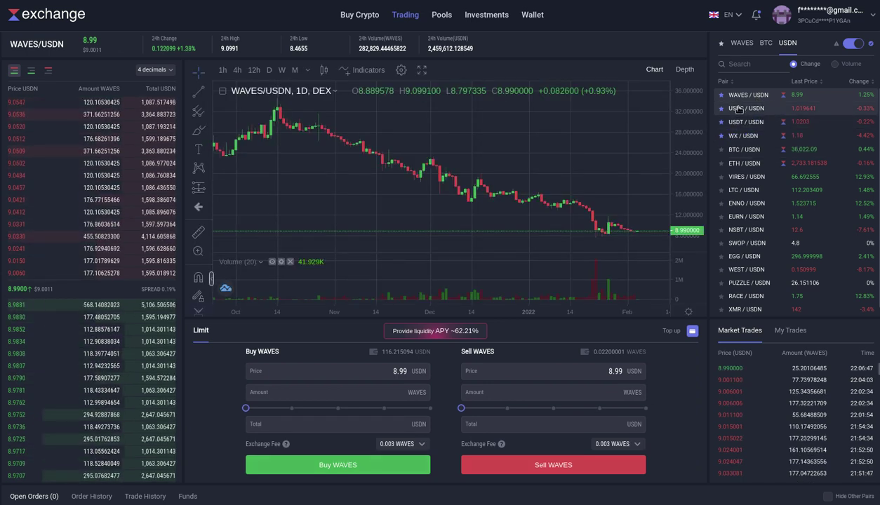
click(739, 109)
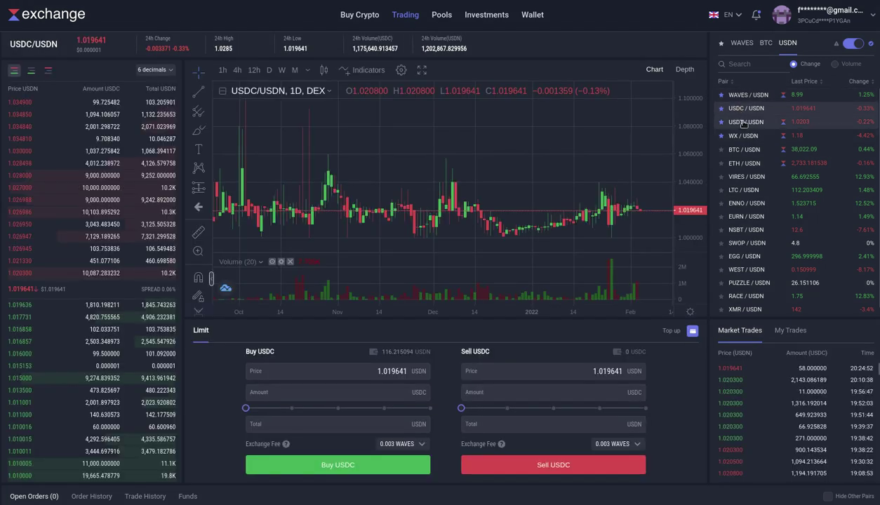
click(745, 122)
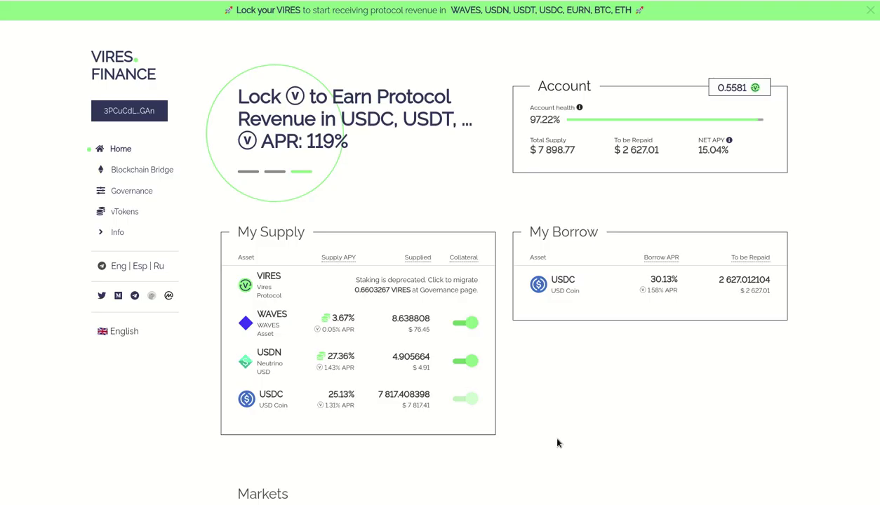
click(147, 170)
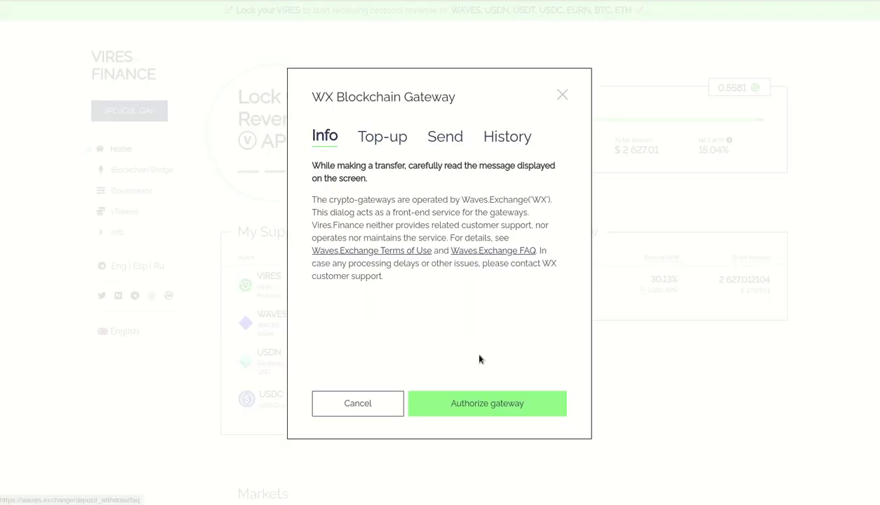
click(399, 140)
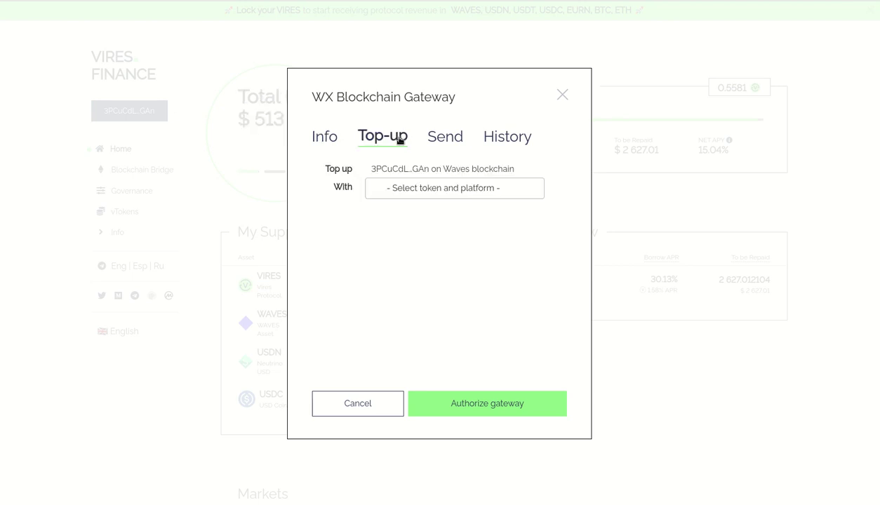
click(447, 142)
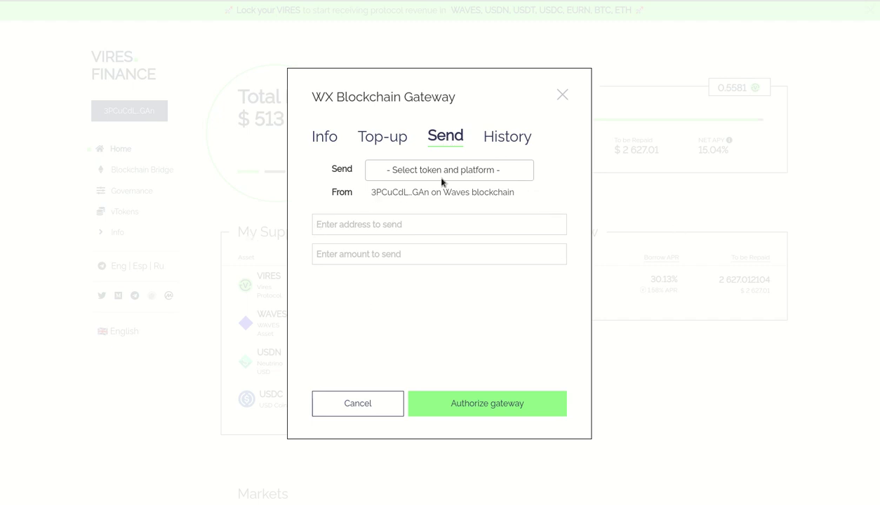
click(562, 94)
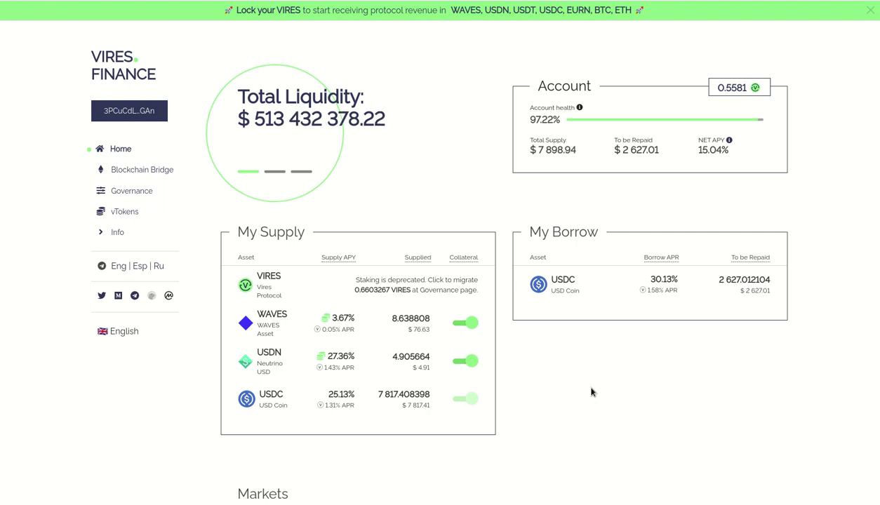
Scroll to the Markets table and launch Flameshot's Take screenshot.
scroll(584, 388, down, 6)
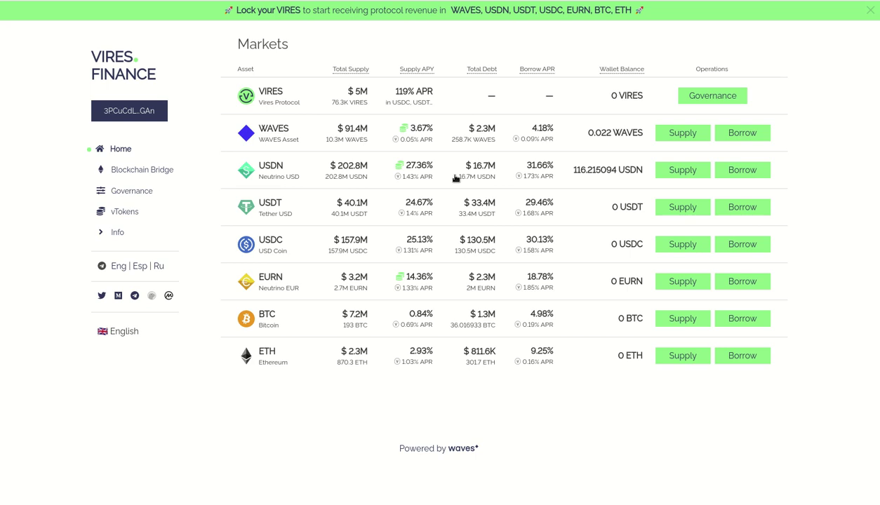
mouse_move(526, 501)
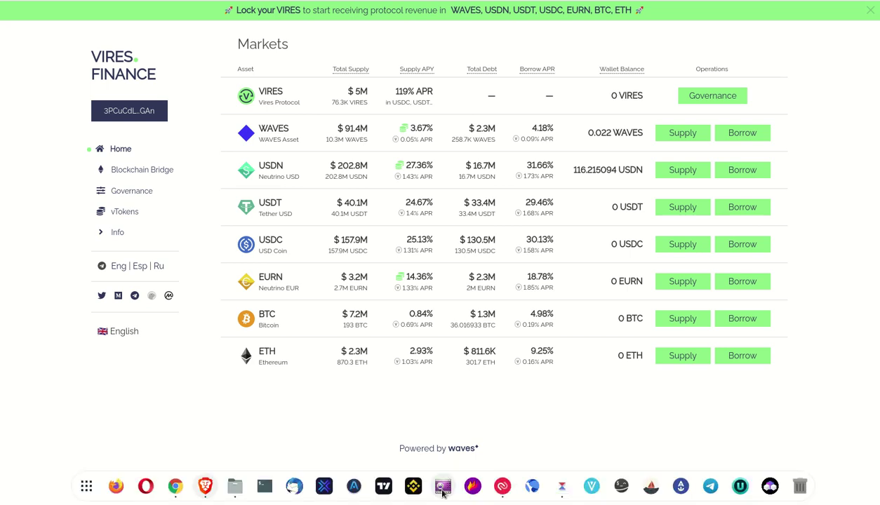
right_click(471, 493)
click(492, 398)
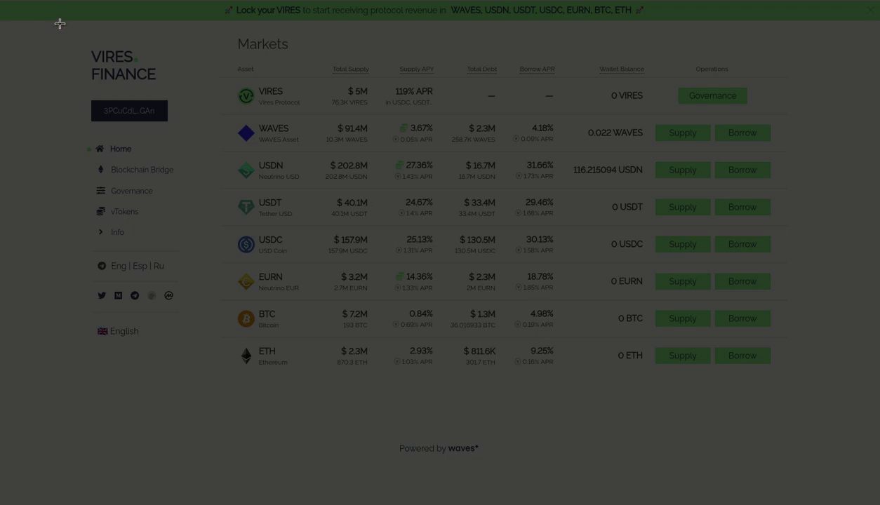
Capture the Markets area and draw red rectangles around the USDN row and Supply APY column.
drag(60, 24, 828, 441)
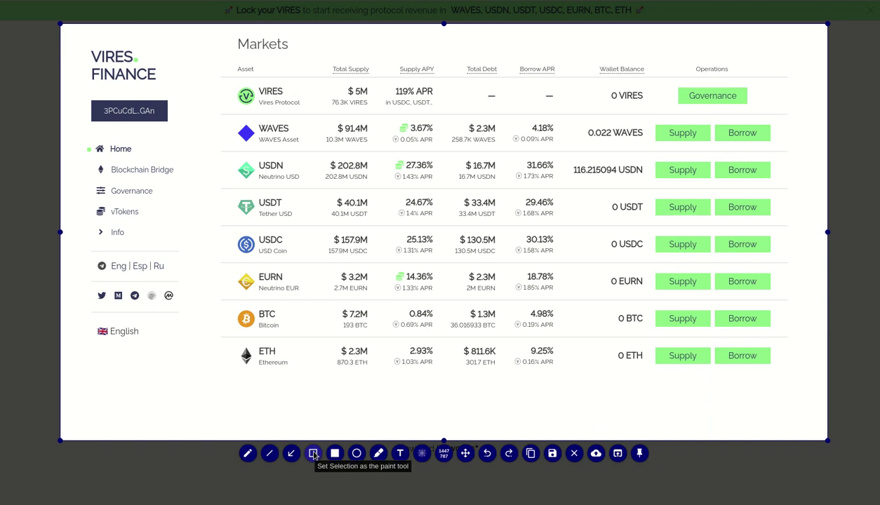
click(314, 454)
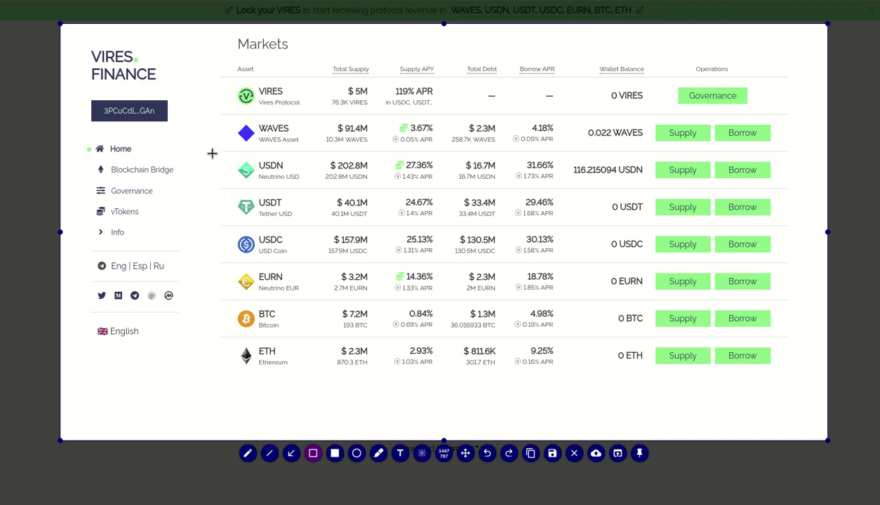
drag(216, 149, 784, 187)
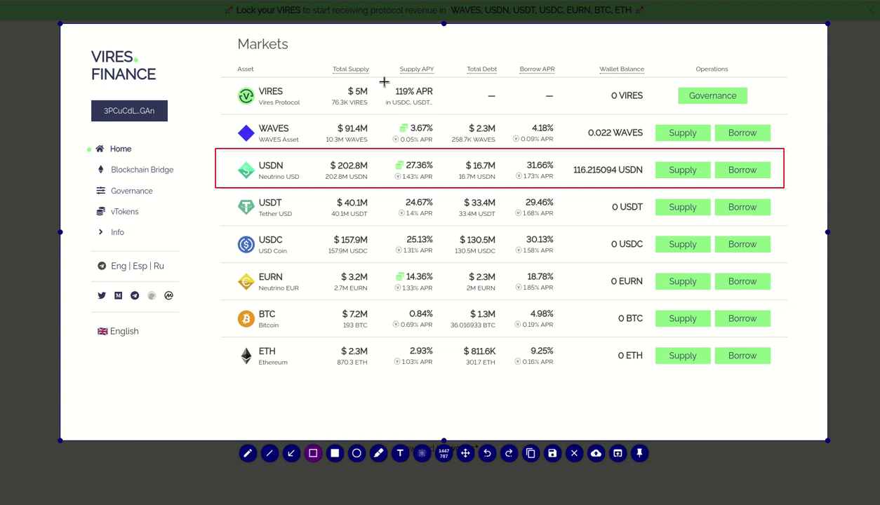
mouse_move(388, 56)
mouse_down()
mouse_move(419, 242)
mouse_move(428, 373)
mouse_move(442, 379)
mouse_up()
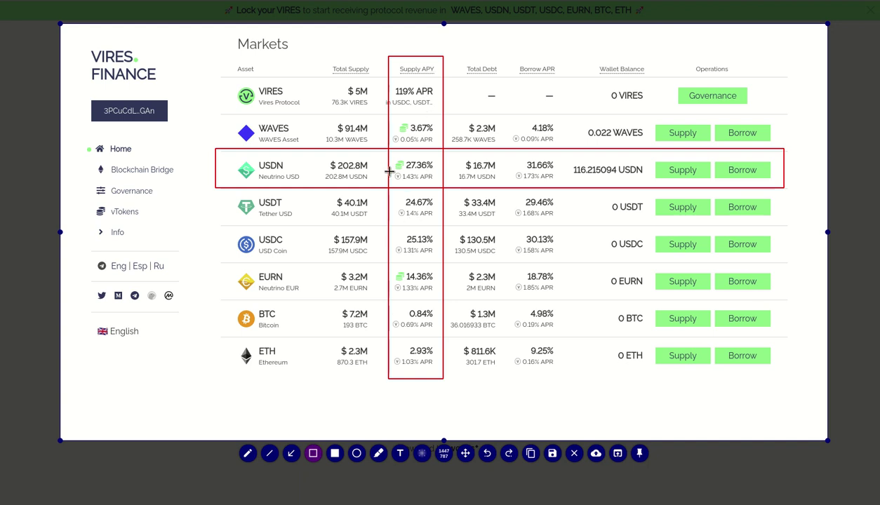
Draw red boxes around USDN's 1.43% APR and the USDT, USDC and EURN rows through Supply APY.
drag(391, 169, 440, 183)
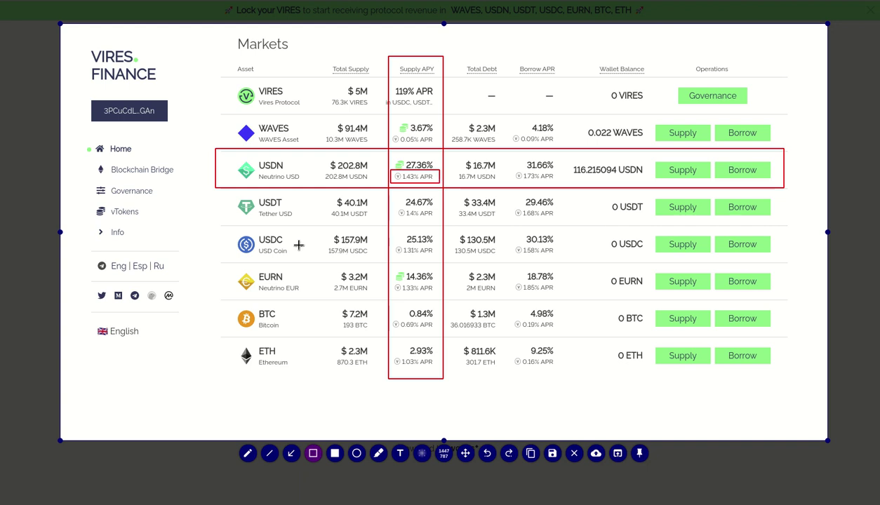
drag(221, 193, 448, 223)
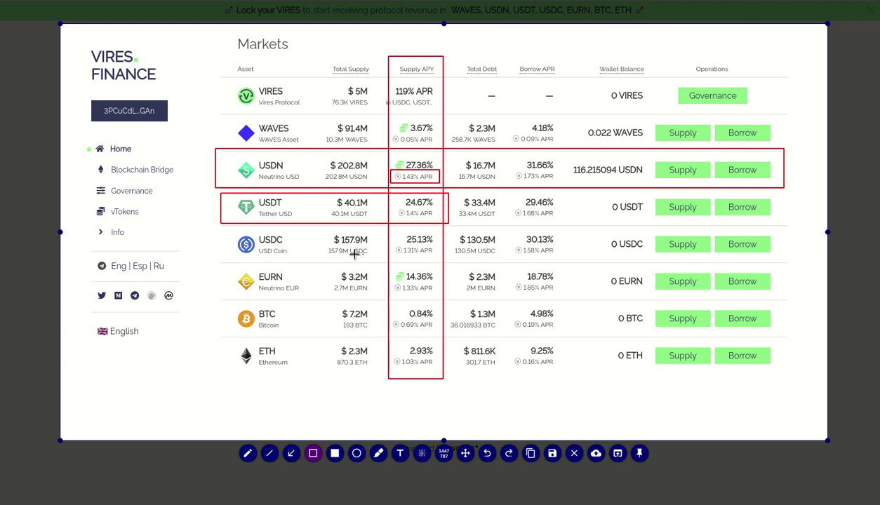
drag(221, 227, 449, 259)
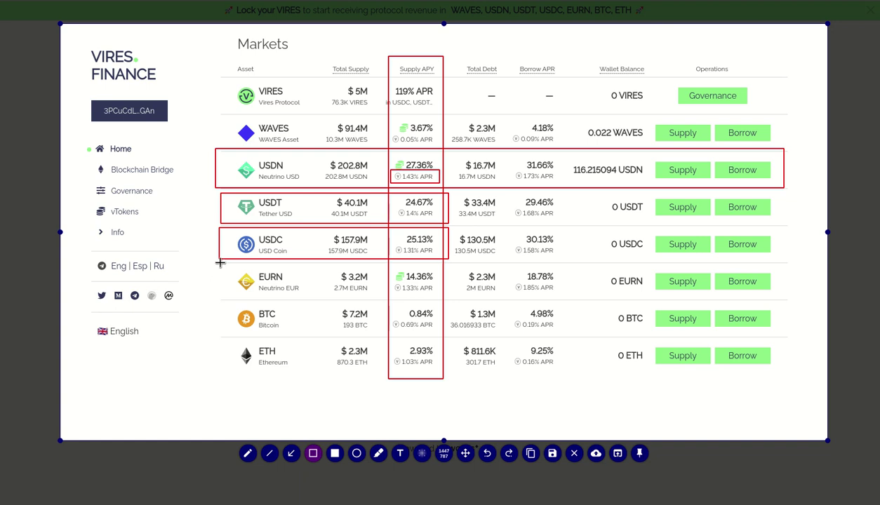
drag(220, 263, 447, 299)
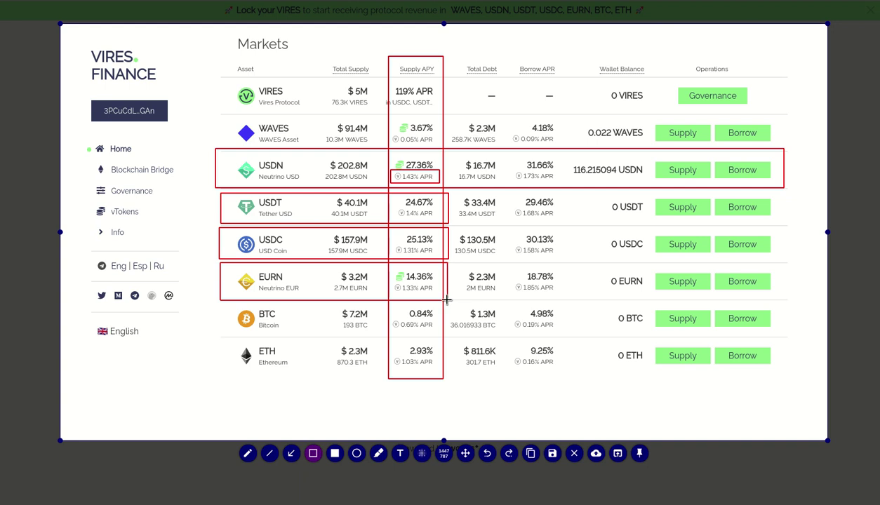